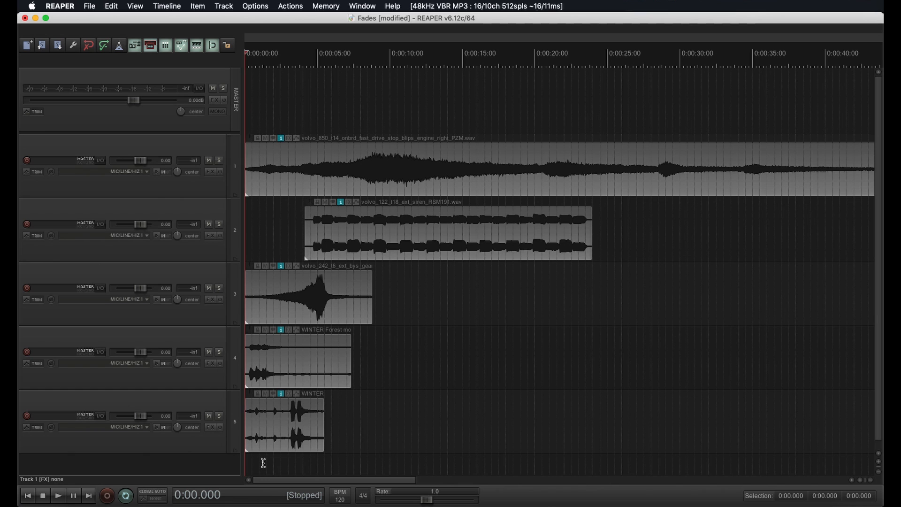
# Split the volvo_850 engine item on track 1 at 0:20.500
pyautogui.scroll(-2, 454, 379)
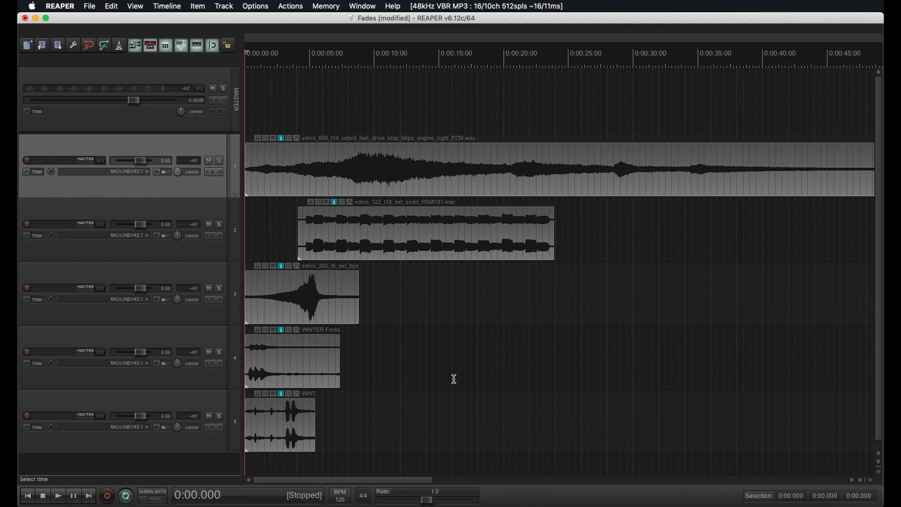
pyautogui.scroll(-2, 471, 240)
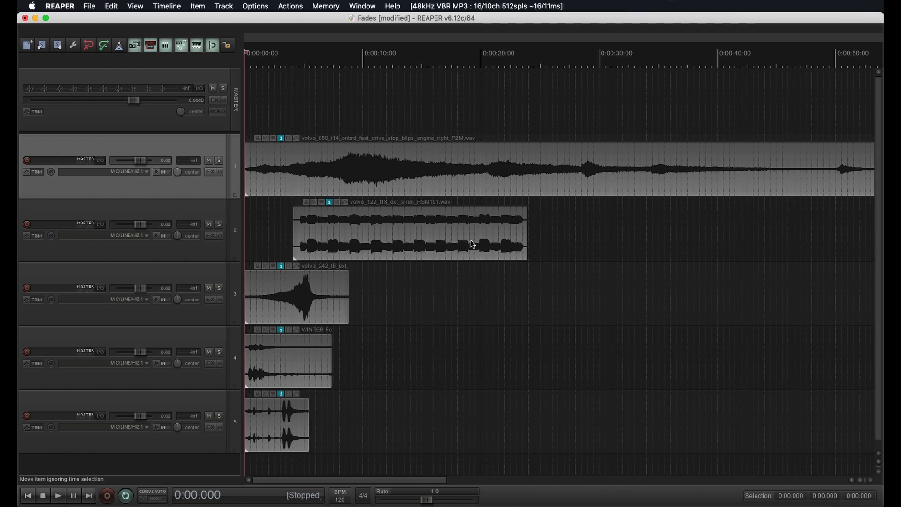
pyautogui.scroll(-1, 475, 176)
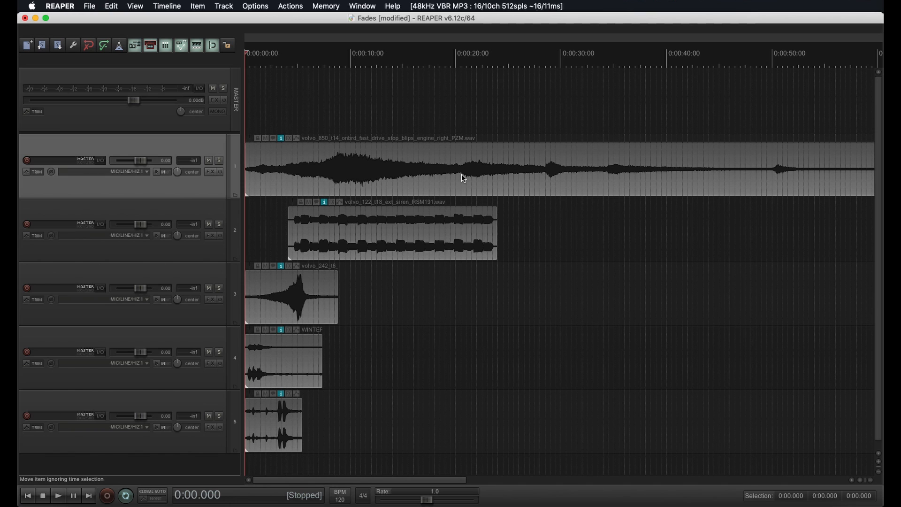
pyautogui.click(461, 175)
pyautogui.press('s')
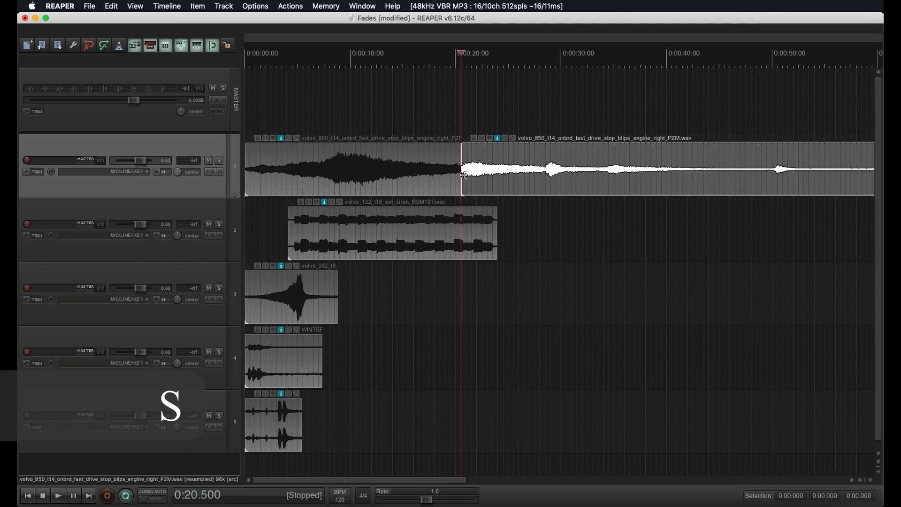
# Move the second part of the split engine item earlier so it overlaps the first part, forming a crossfade around 0:20
pyautogui.moveTo(464, 175); pyautogui.dragTo(481, 169)
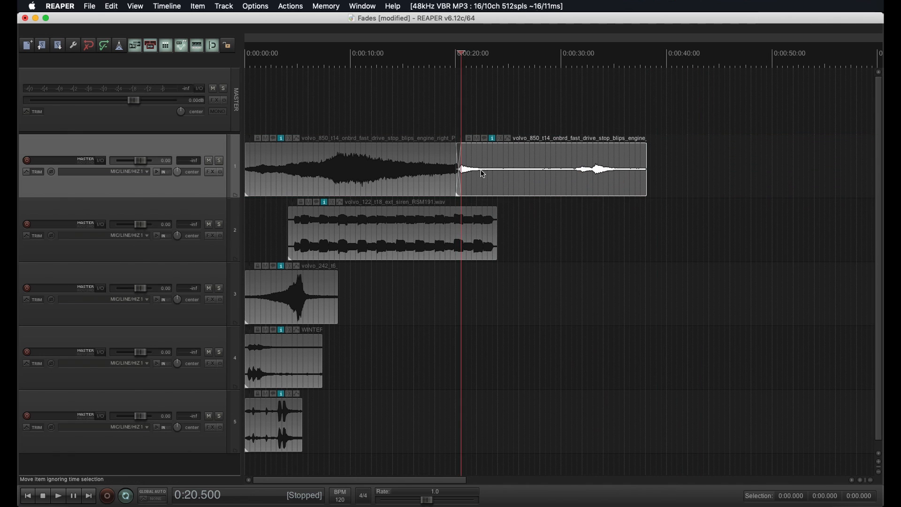
pyautogui.scroll(5, 480, 170)
pyautogui.scroll(3, 597, 171)
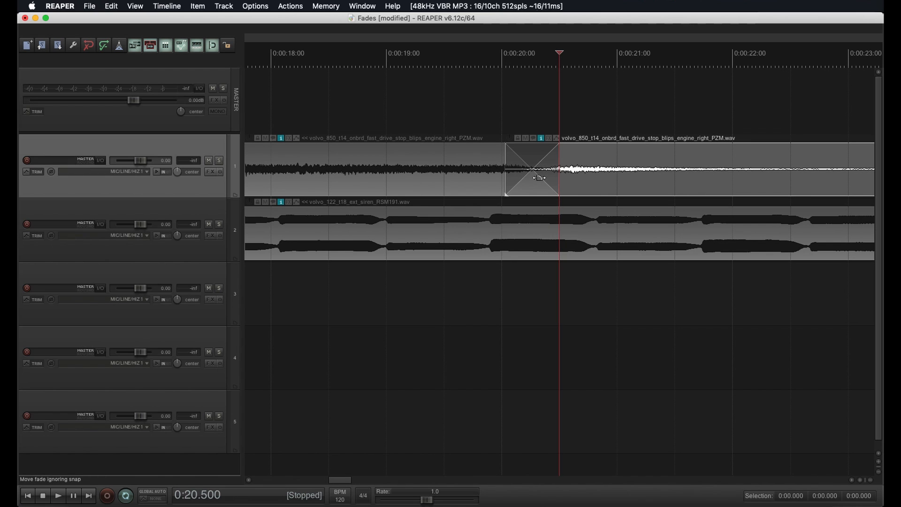
pyautogui.moveTo(647, 177)
pyautogui.mouseDown()
pyautogui.moveTo(455, 176)
pyautogui.moveTo(681, 174)
pyautogui.moveTo(507, 171)
pyautogui.moveTo(650, 171)
pyautogui.mouseUp()
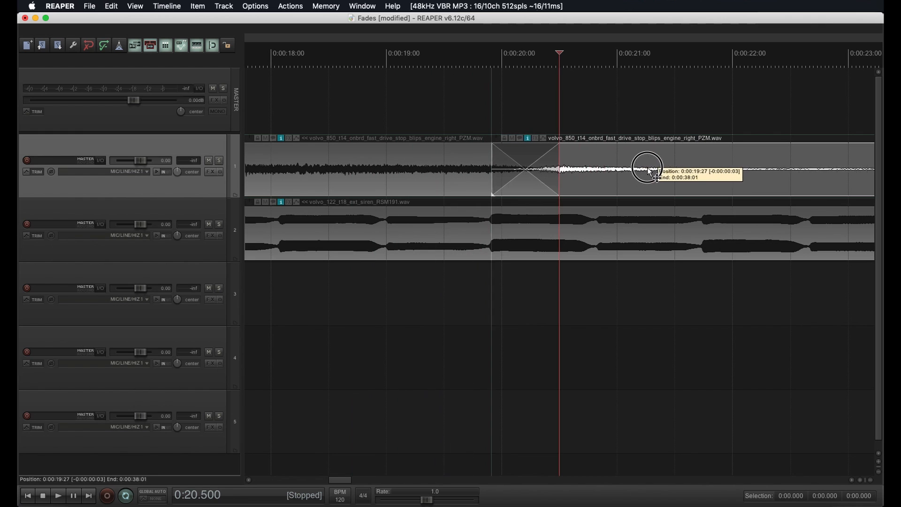
# Open the Crossfade Editor for the overlap between the two engine items on track 1
pyautogui.scroll(-8, 586, 179)
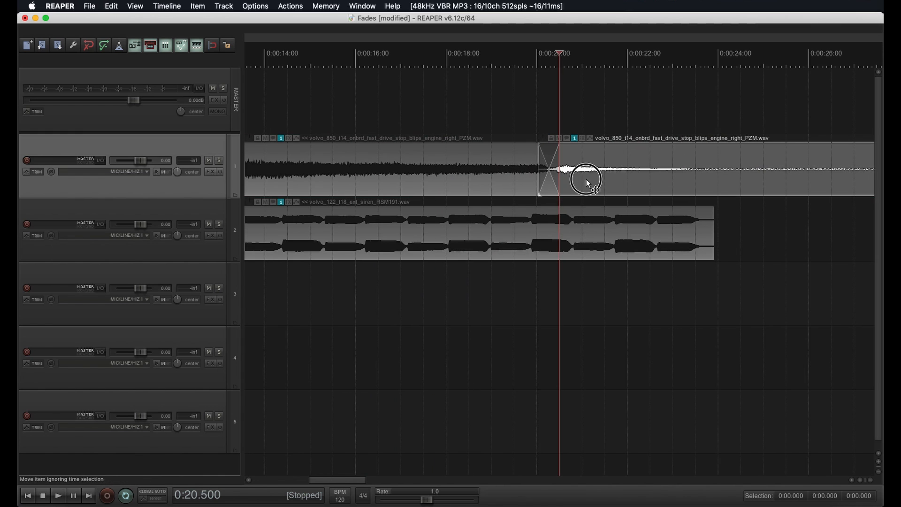
pyautogui.scroll(8, 587, 182)
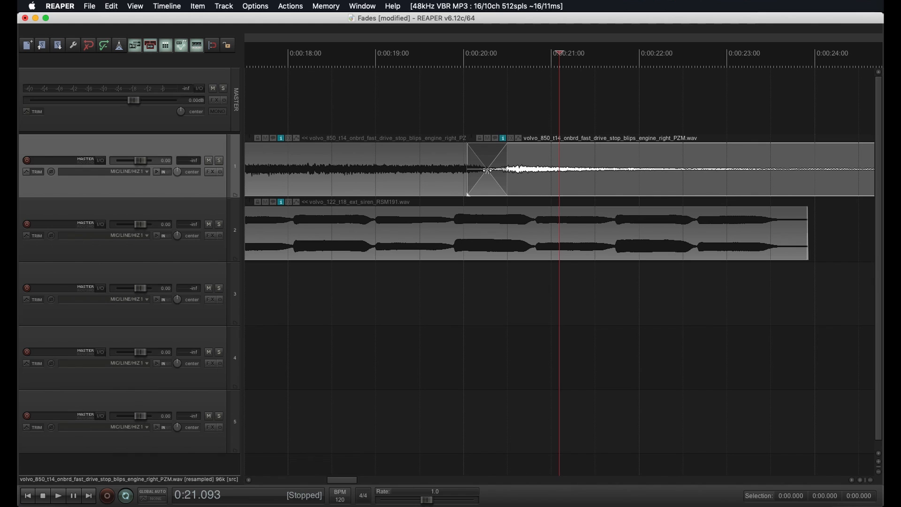
pyautogui.click(487, 170)
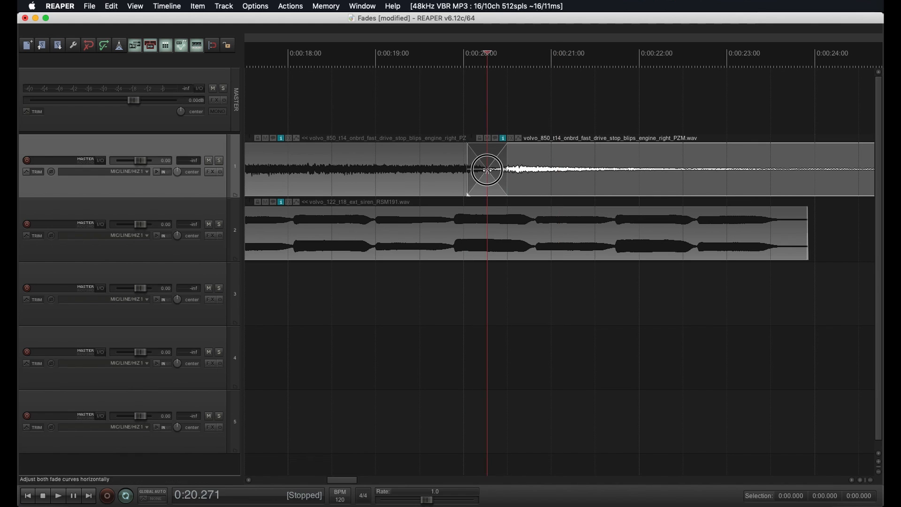
pyautogui.doubleClick(487, 169)
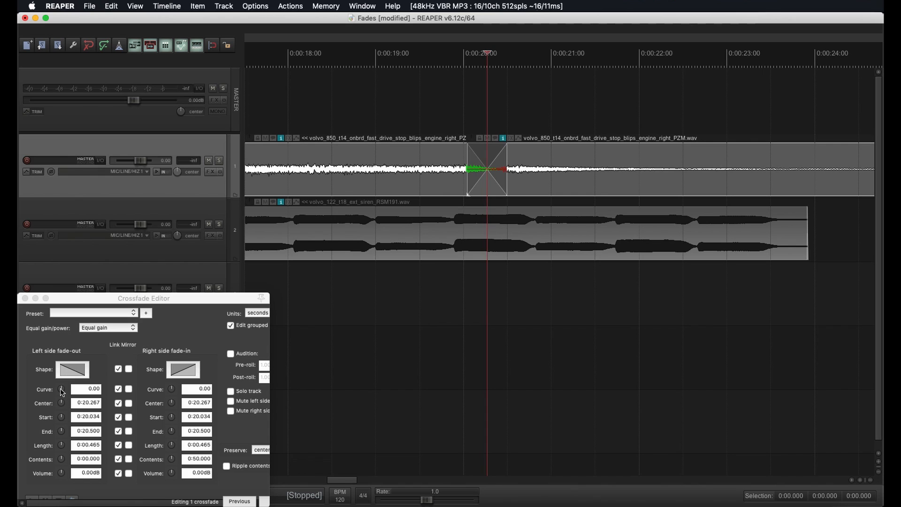
# Try a curve of about 0.49 on the linked fades, and reset the curve to 0.00
pyautogui.moveTo(63, 392); pyautogui.dragTo(63, 393)
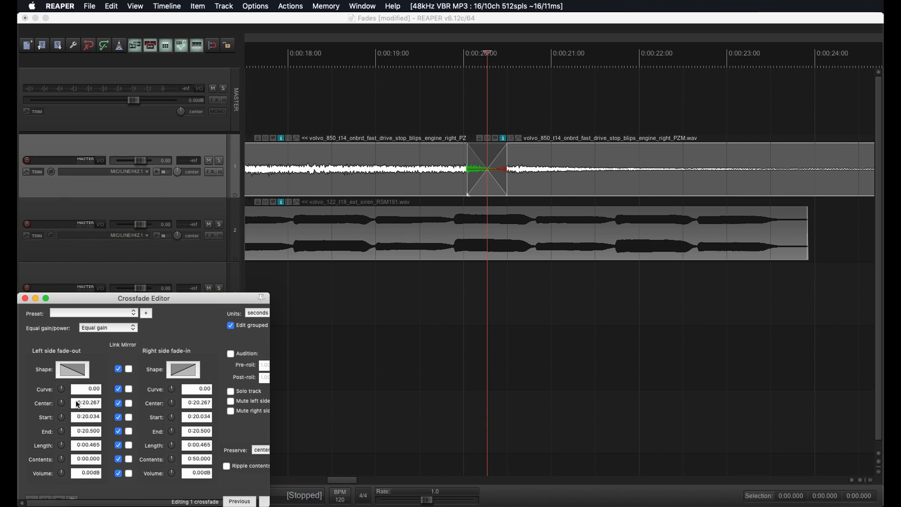
pyautogui.moveTo(63, 393); pyautogui.dragTo(64, 394)
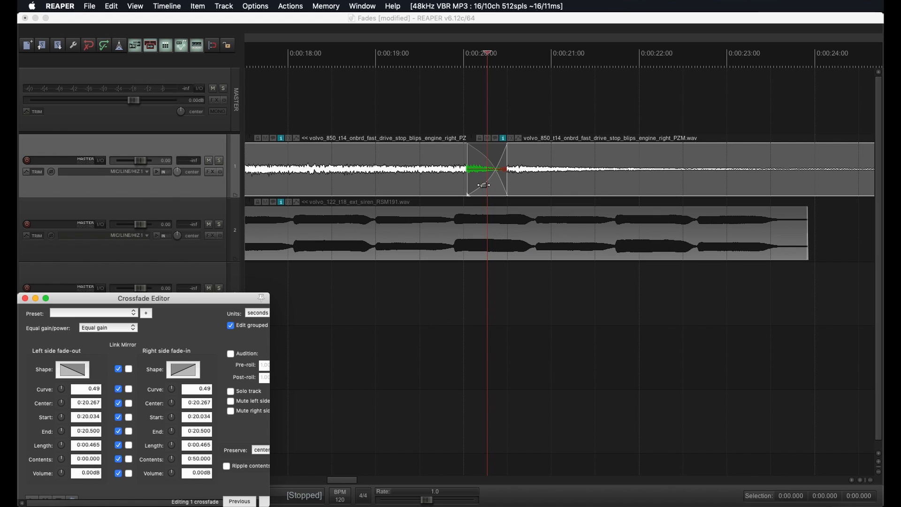
pyautogui.moveTo(61, 388); pyautogui.dragTo(61, 407)
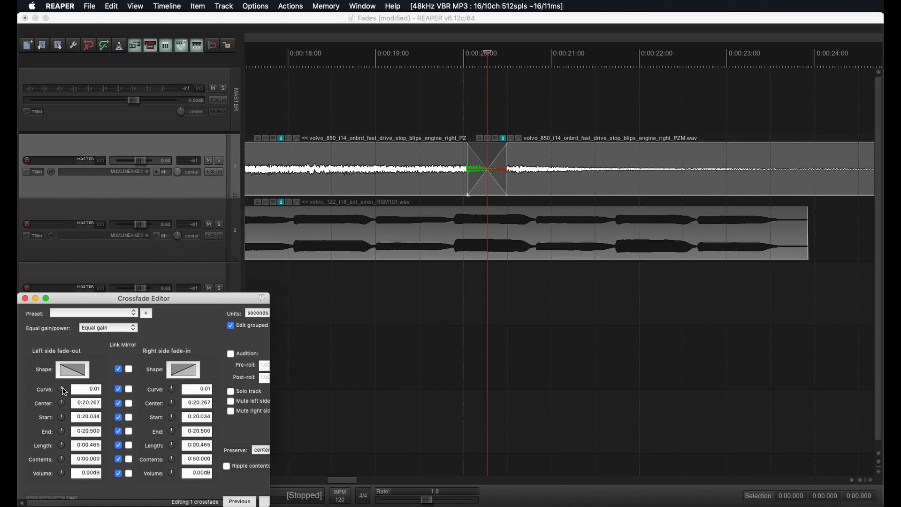
pyautogui.doubleClick(62, 388)
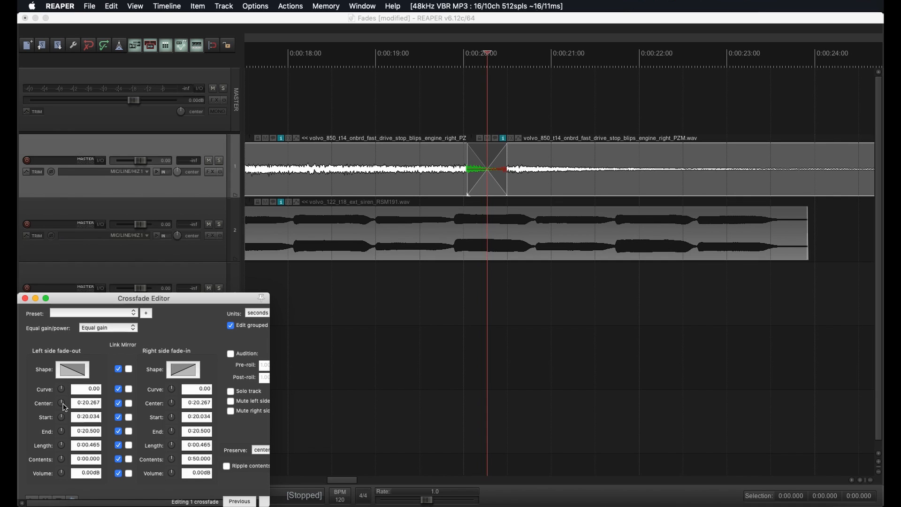
# Adjust the linked crossfade to a center of about 0:20.181 and a length of about 0.492 s, with volume reset to 0.00 dB
pyautogui.moveTo(62, 403); pyautogui.dragTo(63, 476)
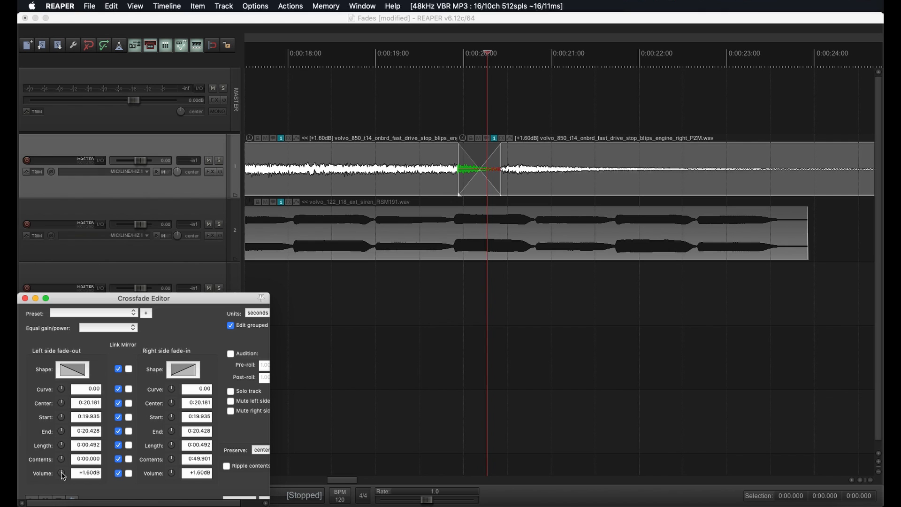
pyautogui.doubleClick(61, 472)
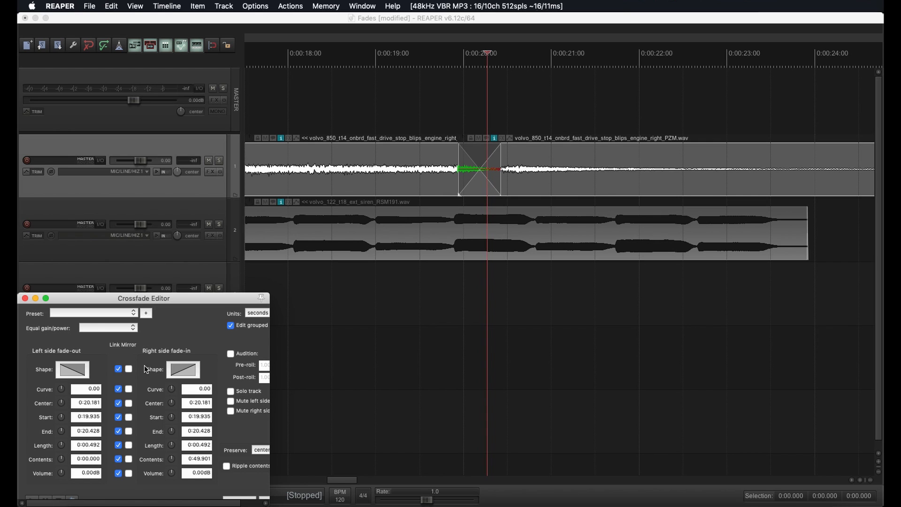
# Unlink the left and right fades for every parameter: shape, curve, center, start, end, length, contents and volume
pyautogui.click(118, 369)
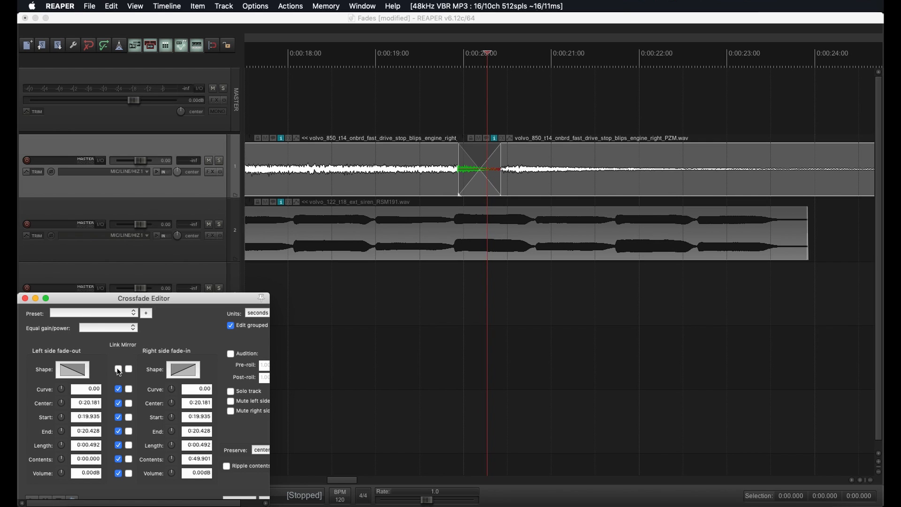
pyautogui.click(118, 369)
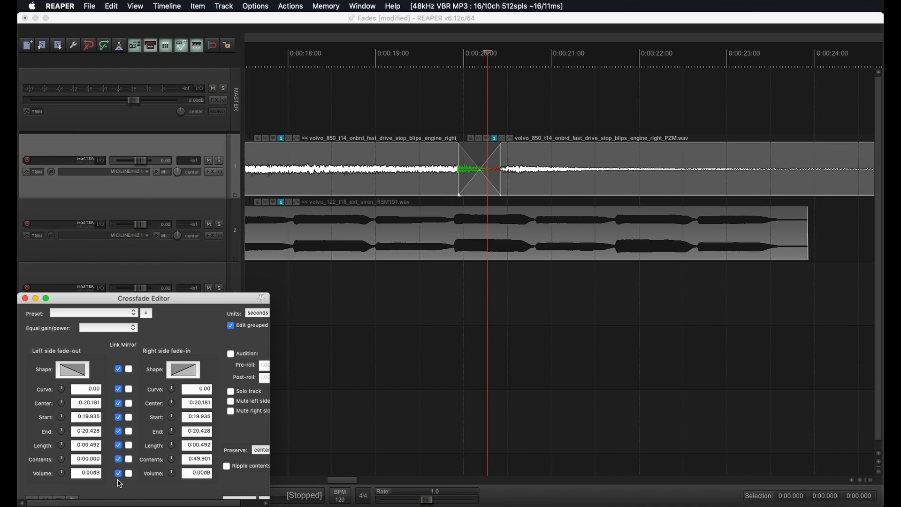
pyautogui.click(117, 369)
pyautogui.click(117, 389)
pyautogui.click(118, 402)
pyautogui.click(117, 416)
pyautogui.click(118, 431)
pyautogui.click(118, 445)
pyautogui.click(118, 458)
pyautogui.click(118, 473)
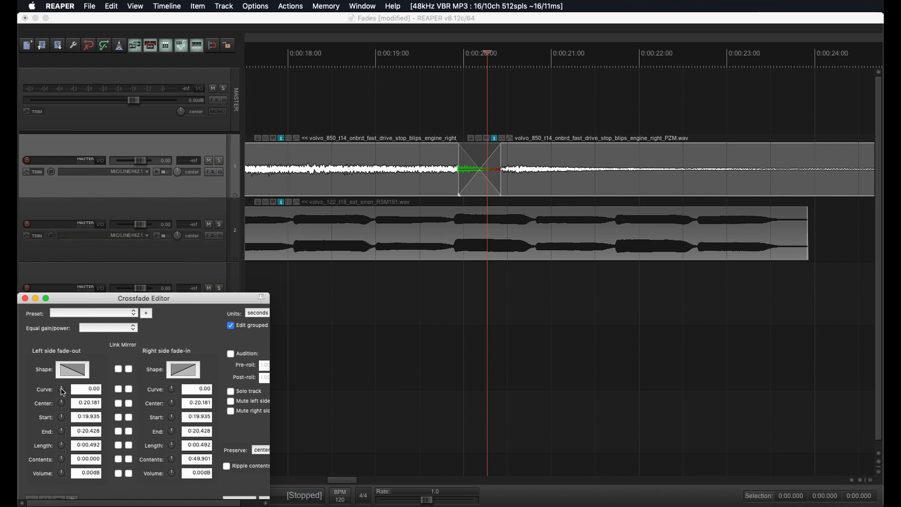
# Try adjusting the fades independently, giving the fade-in a length of about 1.414 s, contents about 0:49.259 and volume +1.00 dB
pyautogui.moveTo(61, 389)
pyautogui.mouseDown()
pyautogui.moveTo(61, 361)
pyautogui.moveTo(61, 378)
pyautogui.mouseUp()
pyautogui.moveTo(171, 389); pyautogui.dragTo(171, 469)
pyautogui.press('super+z')
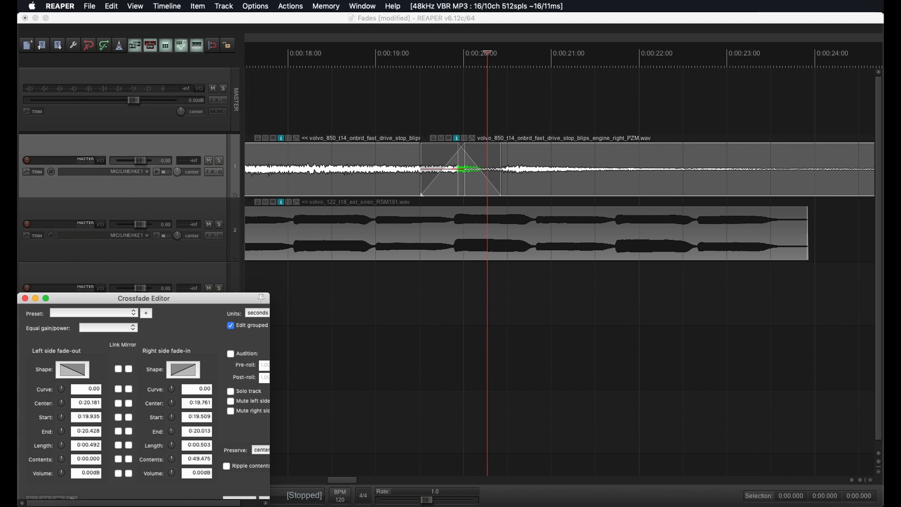
pyautogui.moveTo(171, 431); pyautogui.dragTo(171, 403)
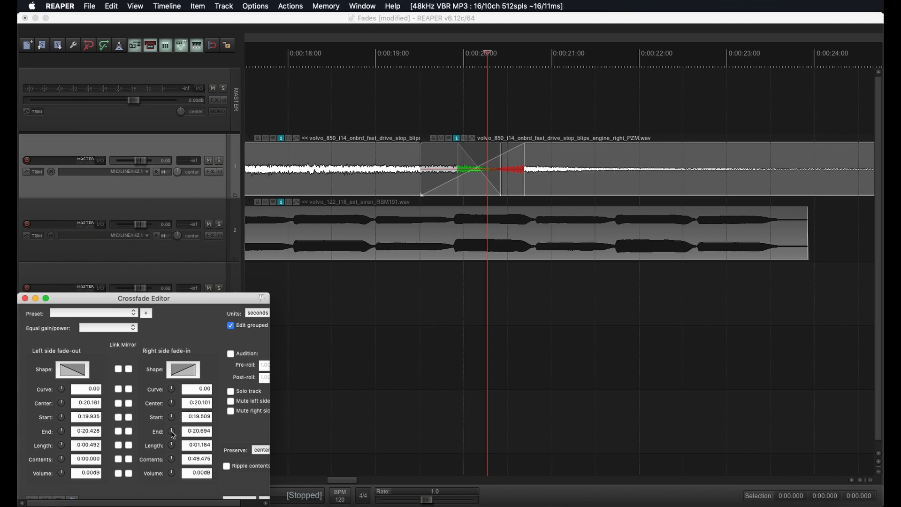
pyautogui.moveTo(171, 445); pyautogui.dragTo(171, 438)
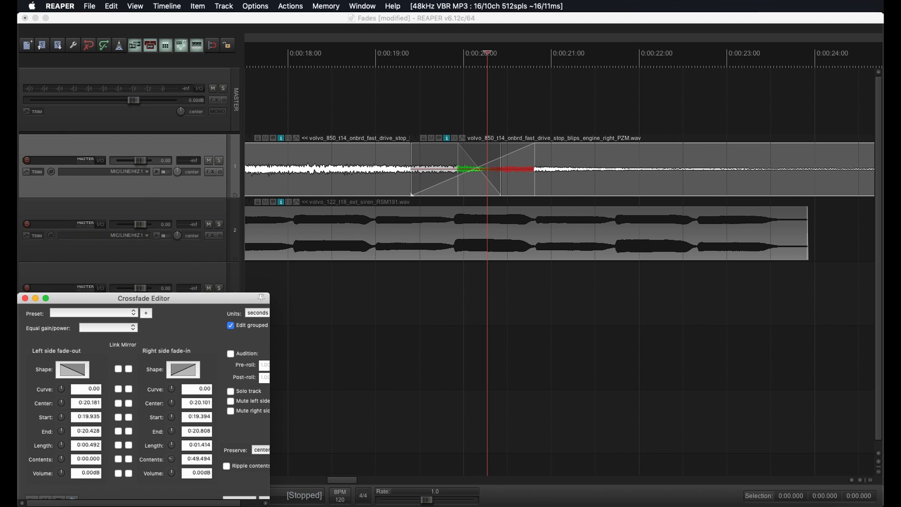
pyautogui.moveTo(171, 459); pyautogui.dragTo(171, 464)
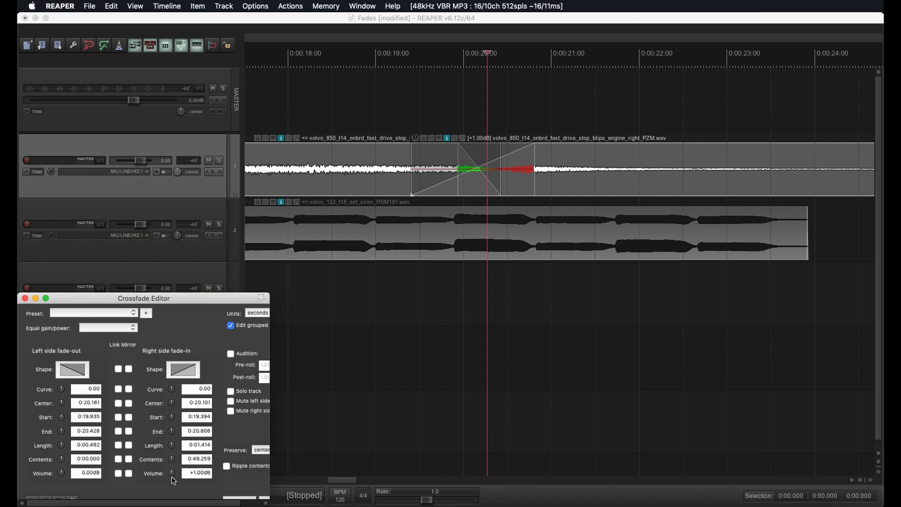
# Undo the independent fade adjustments so both fades share the same start, end and length again
pyautogui.press('super+z')
pyautogui.press('super+z')
pyautogui.press('super+z')
pyautogui.press('super+z')
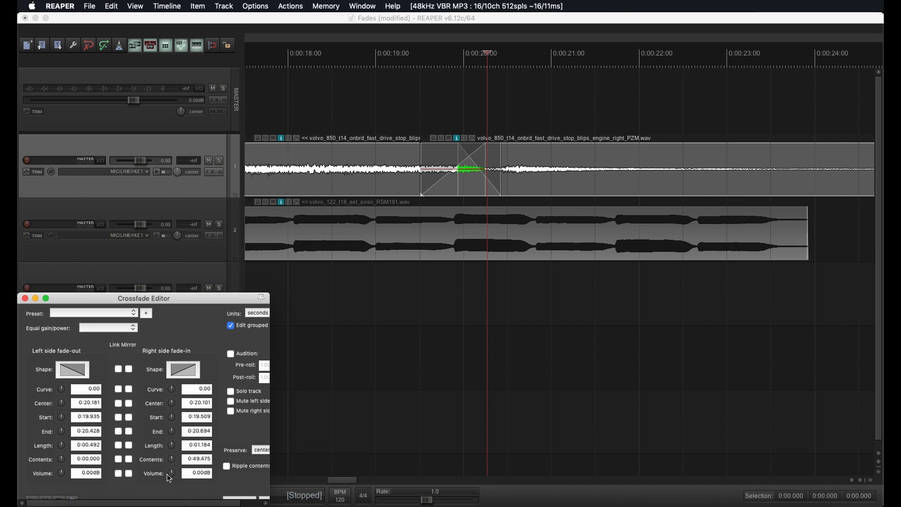
pyautogui.press('super+z')
pyautogui.press('super+z')
pyautogui.press('super+z')
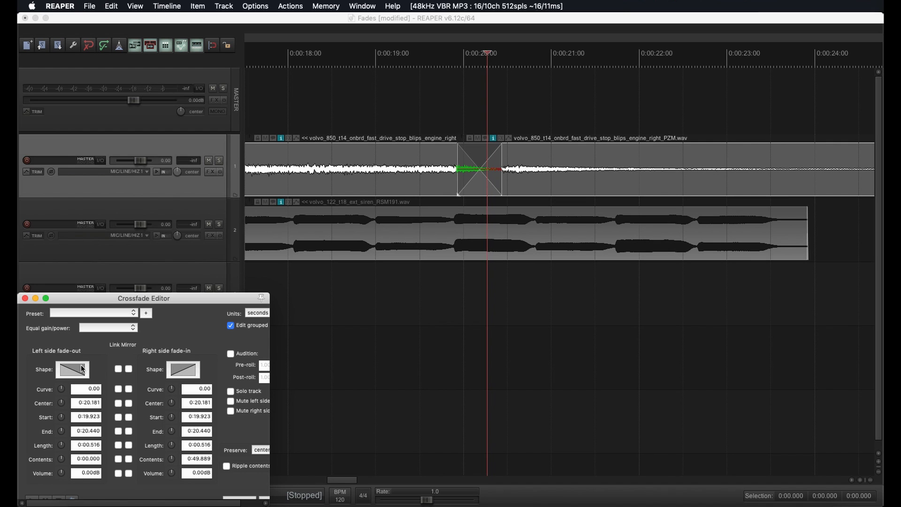
# Try a fast-start shape on the right fade-in and a steep shape with curve -1.00 on the left fade-out
pyautogui.click(177, 371)
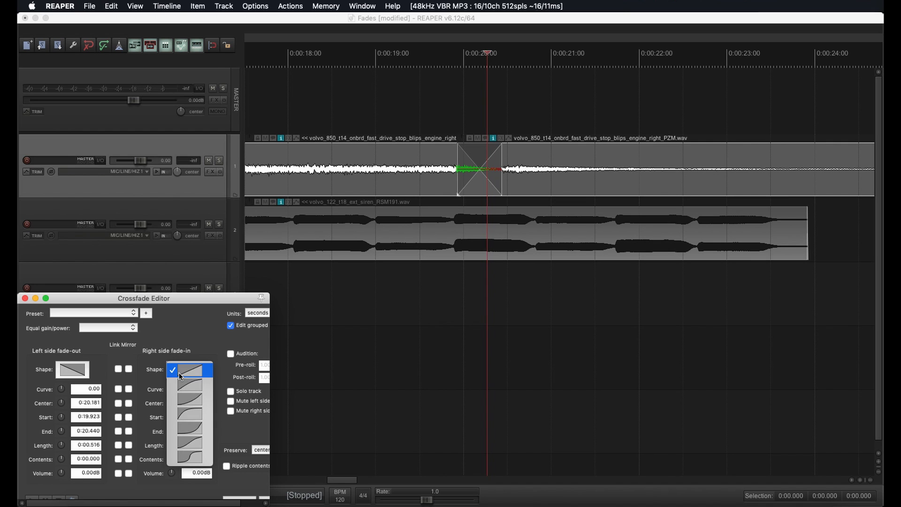
pyautogui.click(186, 386)
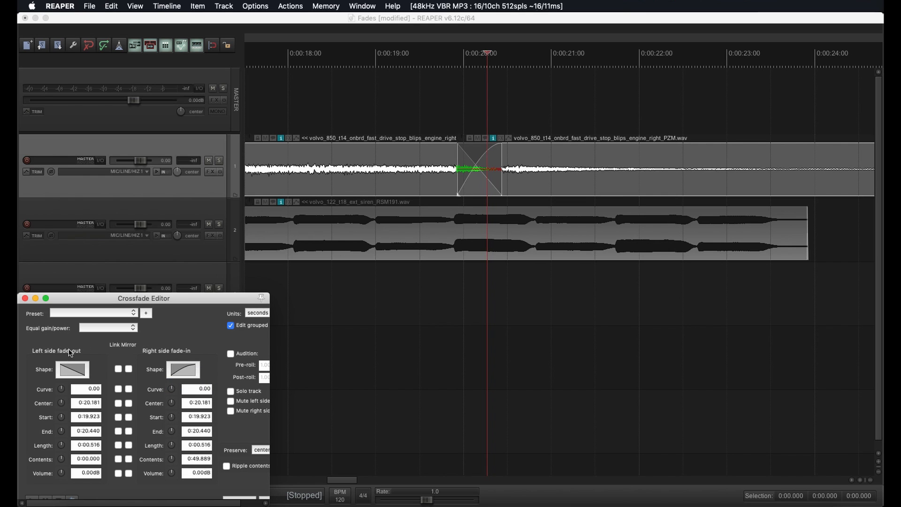
pyautogui.click(68, 372)
pyautogui.click(82, 427)
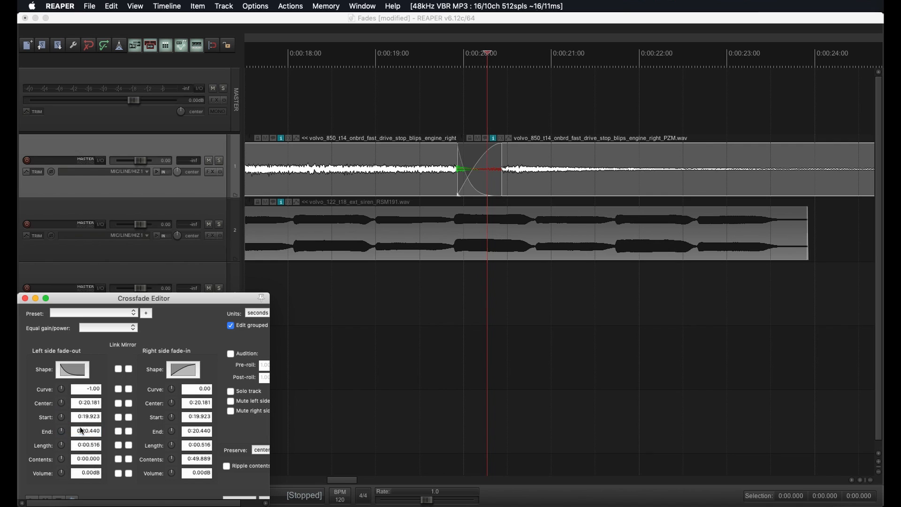
# Return the left fade-out and the right fade-in to the linear shape
pyautogui.click(84, 370)
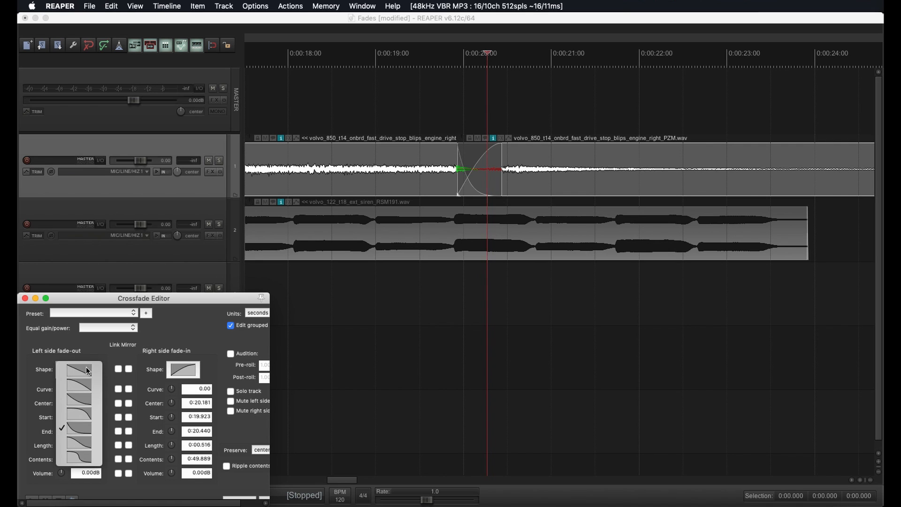
pyautogui.click(86, 370)
pyautogui.click(183, 369)
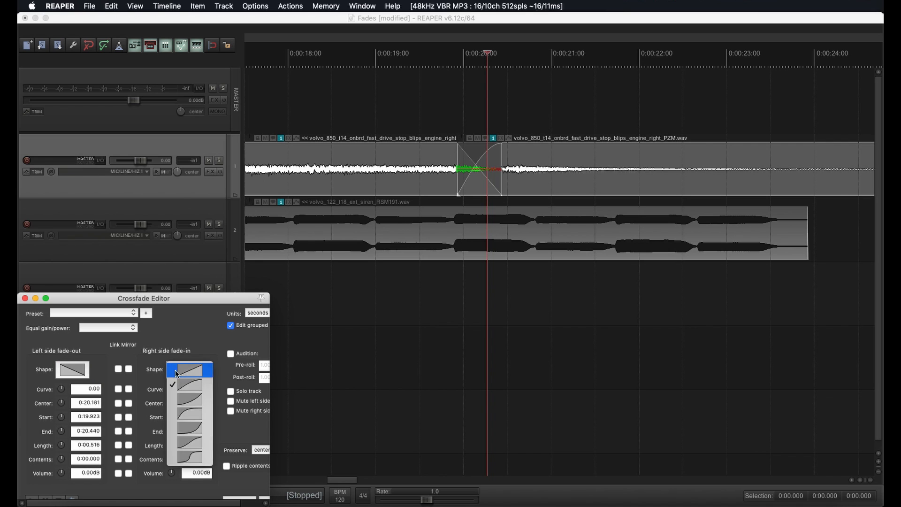
pyautogui.click(178, 370)
# Link the shapes of both fades and try the fast-start shape and the steep shape with curve 1.00 on the fade-in
pyautogui.click(118, 368)
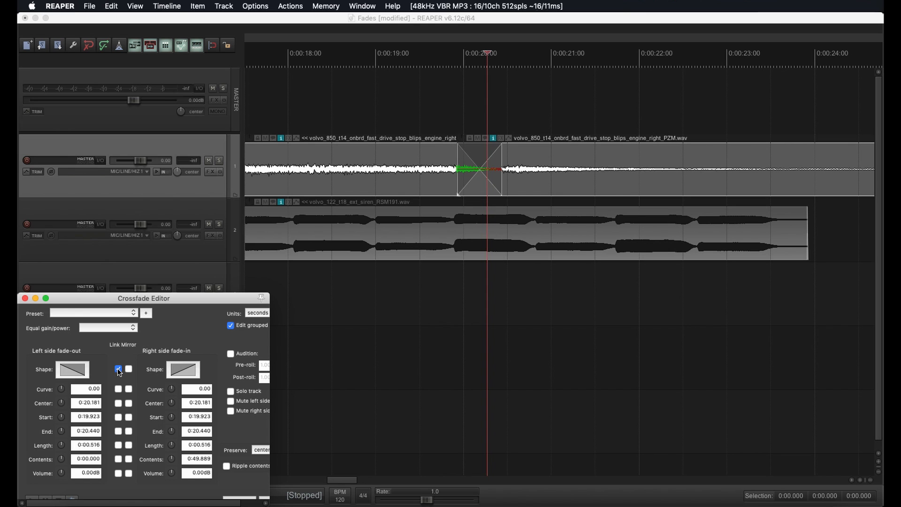
pyautogui.click(182, 372)
pyautogui.click(187, 385)
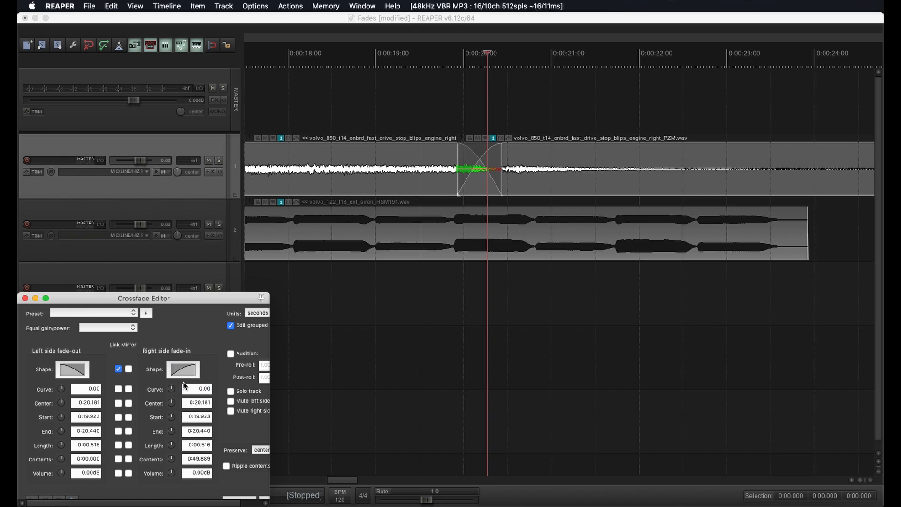
pyautogui.click(186, 365)
pyautogui.click(190, 426)
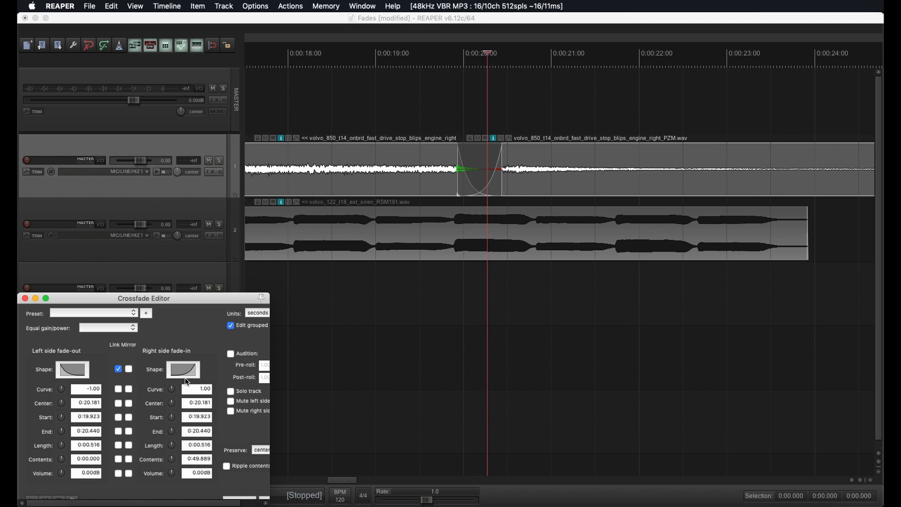
# Set the linked fade-in and fade-out to the gentle S-curve shape
pyautogui.click(185, 376)
pyautogui.click(198, 443)
pyautogui.click(120, 369)
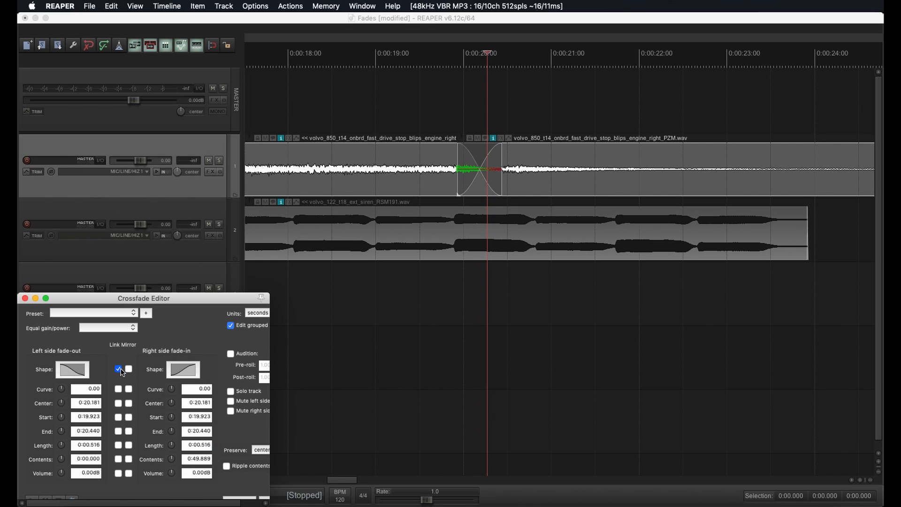
# Try mirrored curve values of 0.96 and -0.96 on the two fades, and try linking the curves instead of mirroring them
pyautogui.click(128, 389)
pyautogui.moveTo(171, 389)
pyautogui.mouseDown()
pyautogui.moveTo(171, 403)
pyautogui.moveTo(171, 393)
pyautogui.mouseUp()
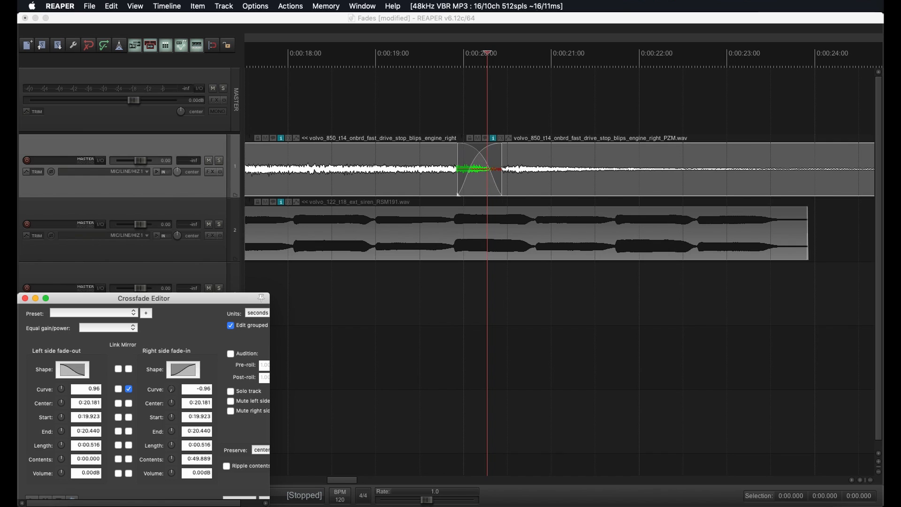
pyautogui.click(118, 389)
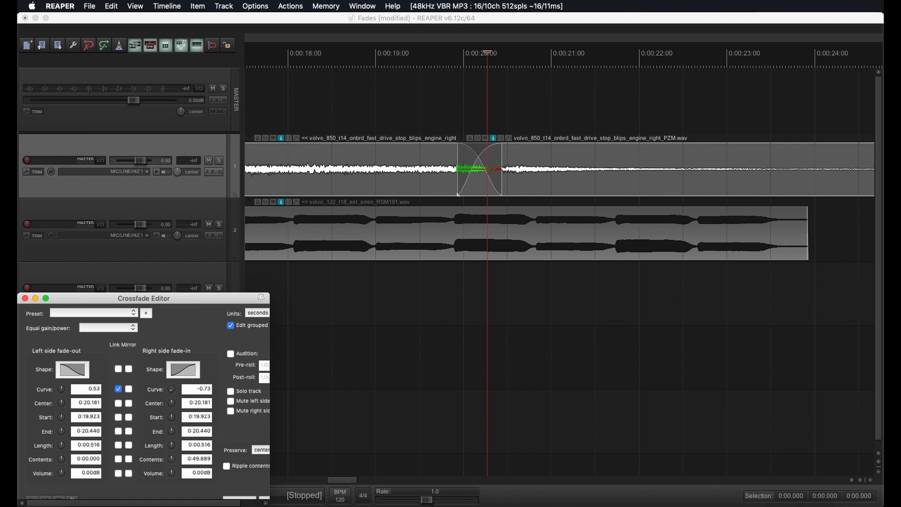
pyautogui.click(119, 389)
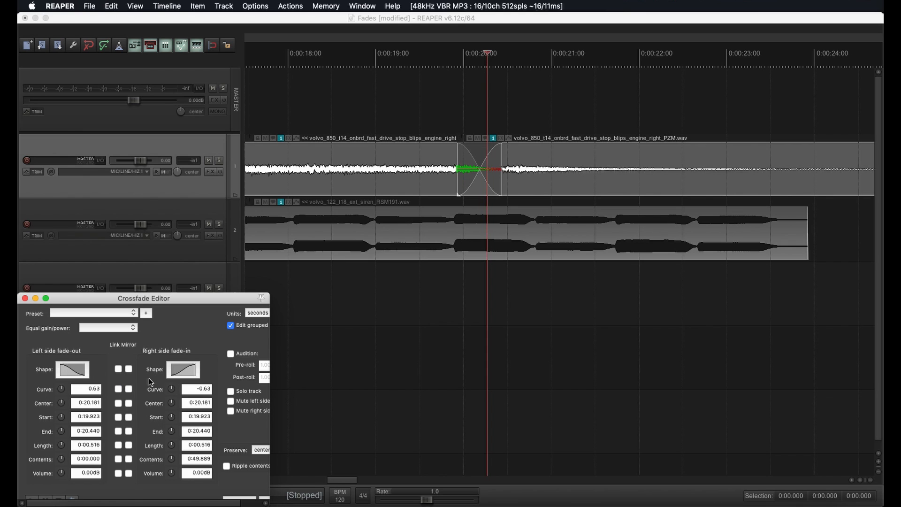
# Undo the recent curve and shape changes so that both fades of the crossfade are linear
pyautogui.press('super+z')
pyautogui.press('super+z')
pyautogui.press('super+z')
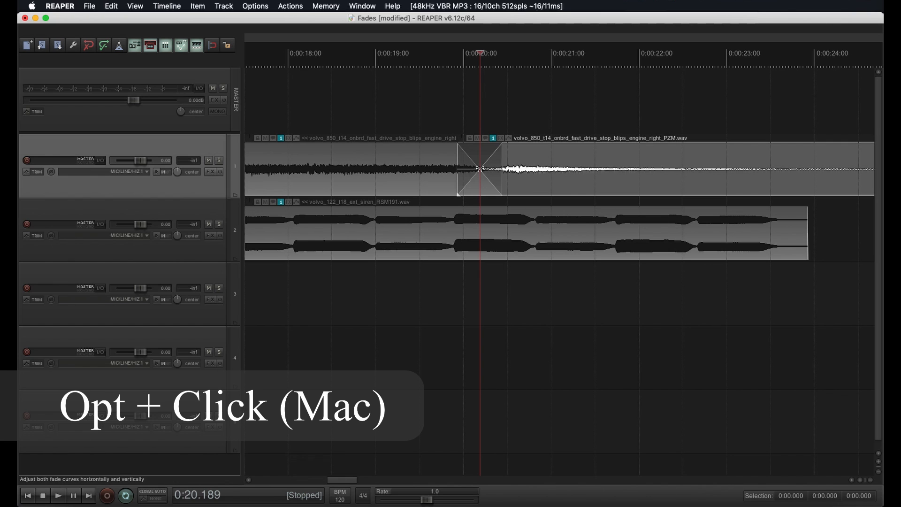
# Bow both crossfade curves outward together and widen the overlap between the two track 1 items on both sides
pyautogui.moveTo(478, 169); pyautogui.dragTo(474, 72)
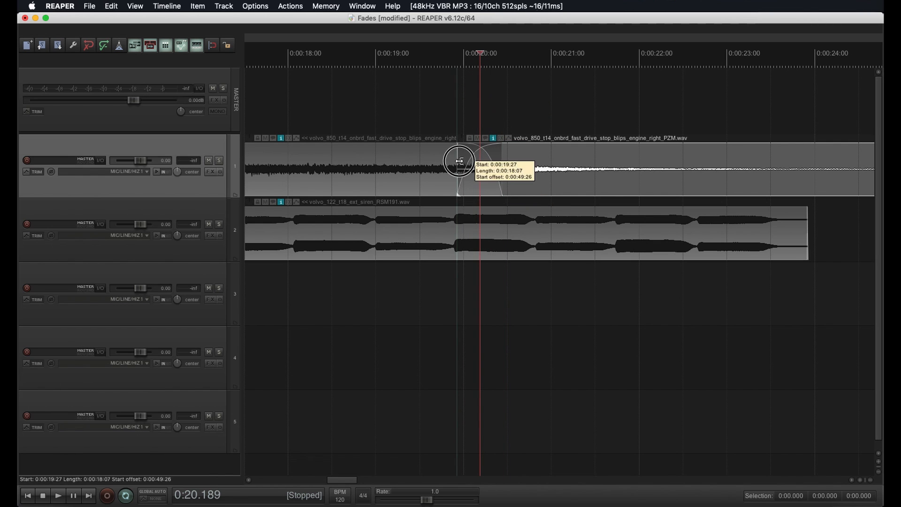
pyautogui.moveTo(459, 161); pyautogui.dragTo(511, 169)
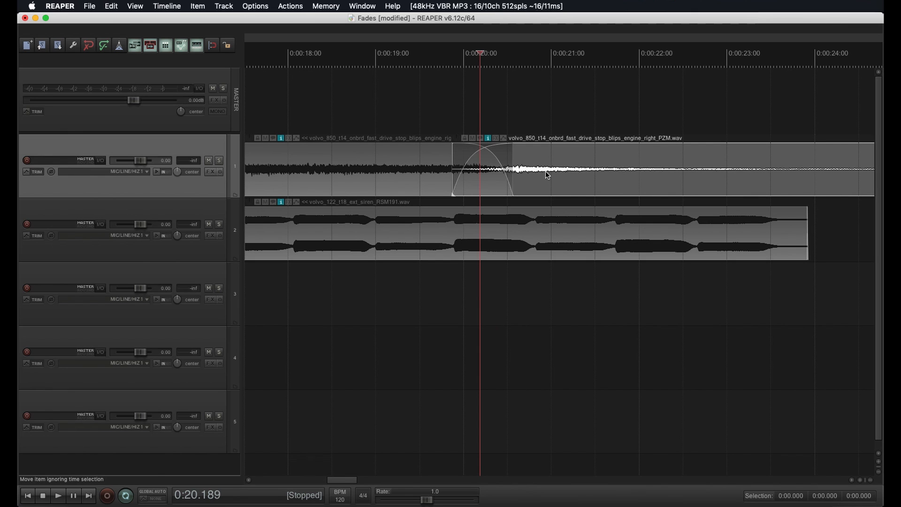
pyautogui.moveTo(569, 183)
pyautogui.mouseDown()
pyautogui.moveTo(536, 183)
pyautogui.moveTo(647, 176)
pyautogui.moveTo(508, 178)
pyautogui.moveTo(567, 179)
pyautogui.mouseUp()
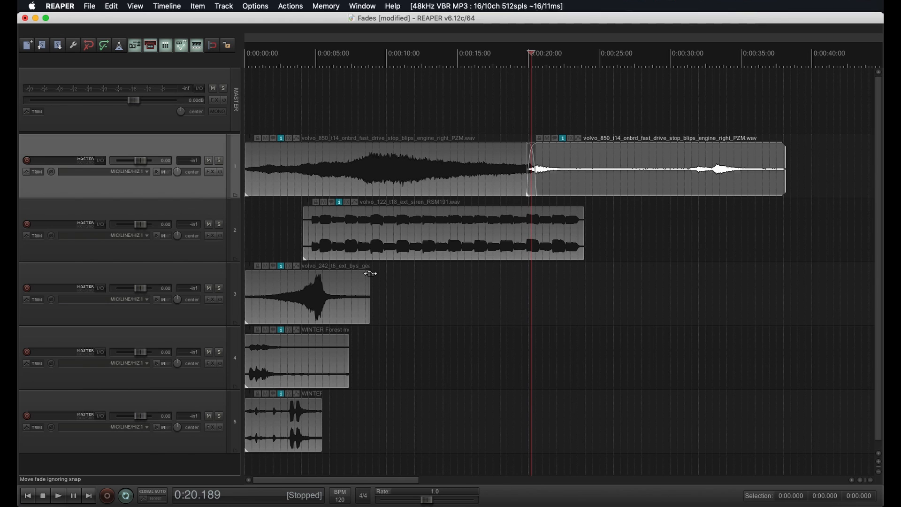
# Add a long fade-out and a long fade-in to the track 3 item, keeping the linear fade-in shape
pyautogui.moveTo(371, 273); pyautogui.dragTo(331, 274)
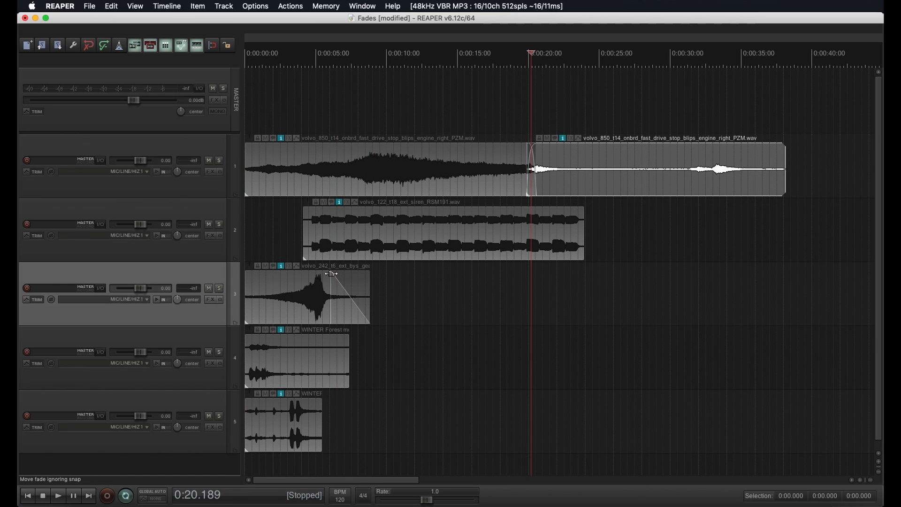
pyautogui.moveTo(247, 275); pyautogui.dragTo(282, 277)
pyautogui.rightClick(284, 278)
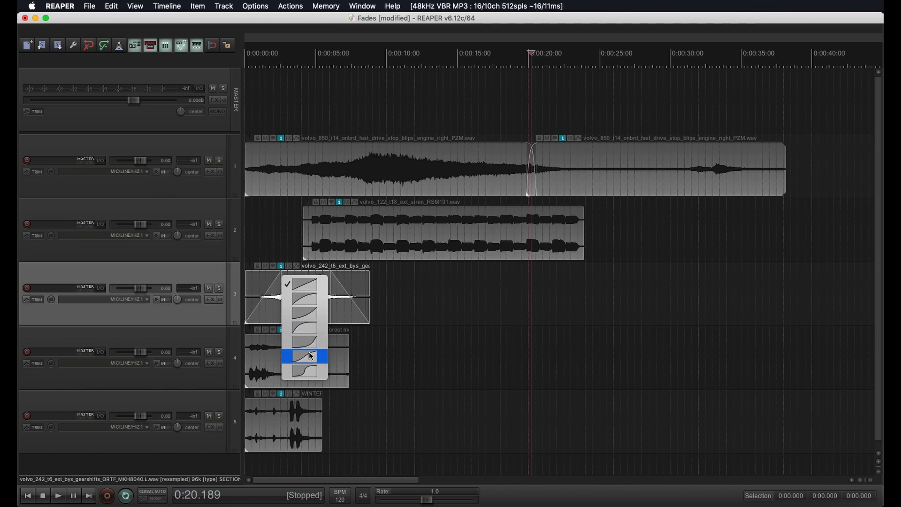
pyautogui.click(273, 278)
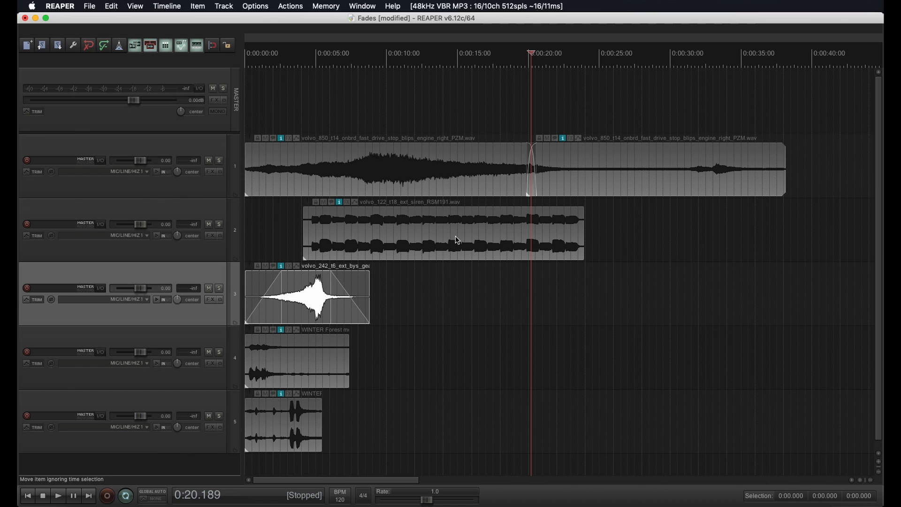
# Check the shape choices for the track 1 crossfade and give its fade-out the gently bowed second shape
pyautogui.click(537, 152)
pyautogui.scroll(6, 537, 153)
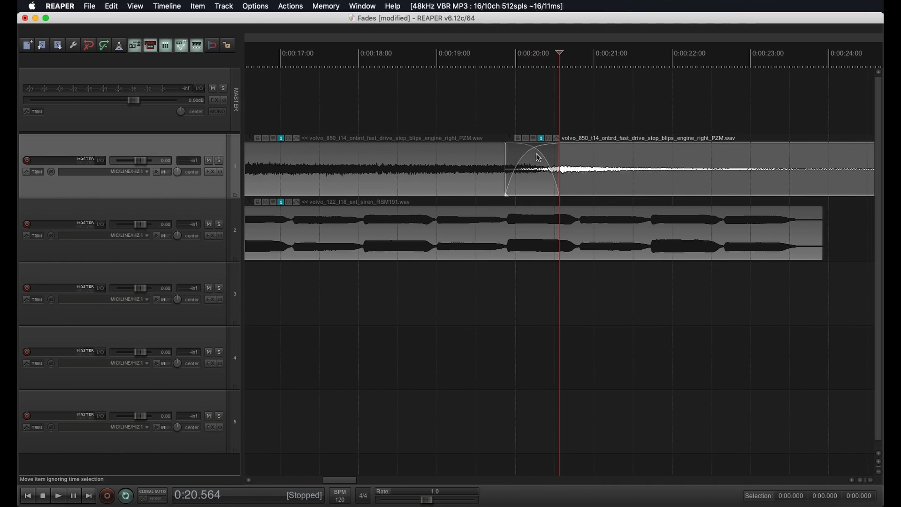
pyautogui.rightClick(534, 148)
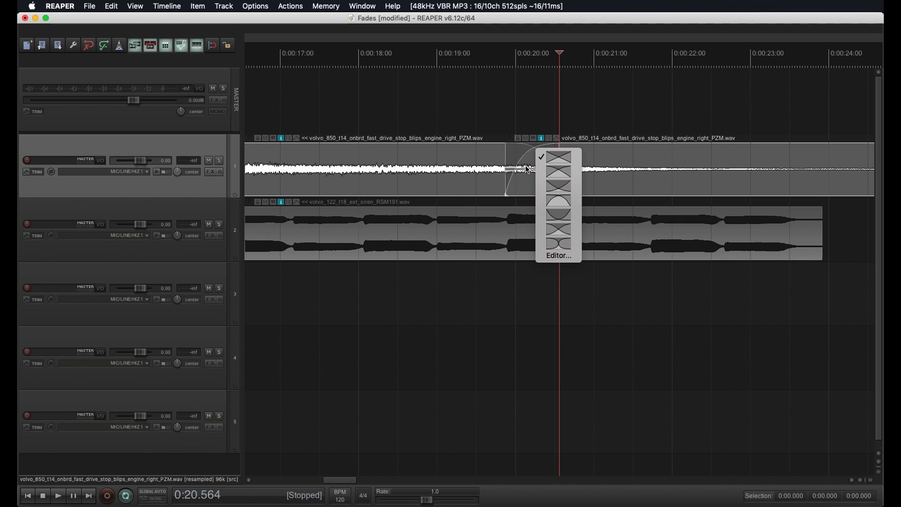
pyautogui.click(526, 170)
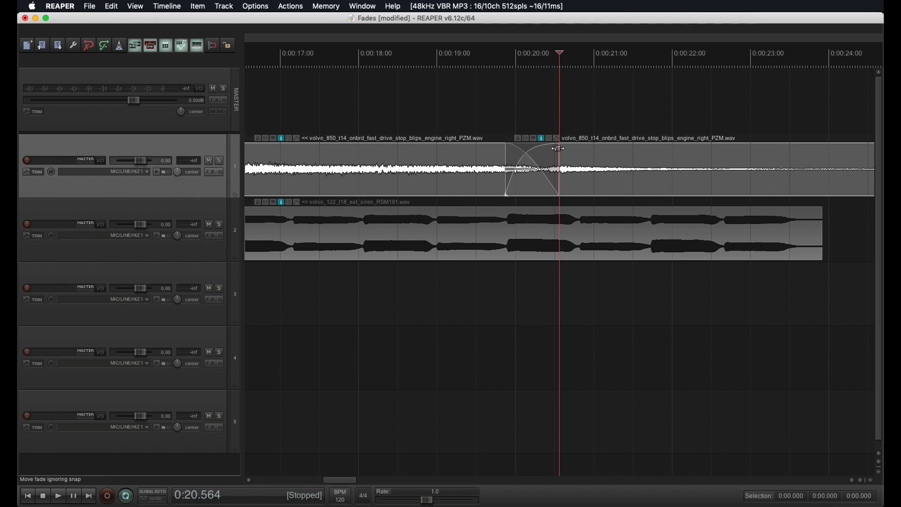
# Try the linear shape on the crossfade's fade-in, set it to the fast-start shape, and choose the fade-out's shape separately
pyautogui.rightClick(558, 149)
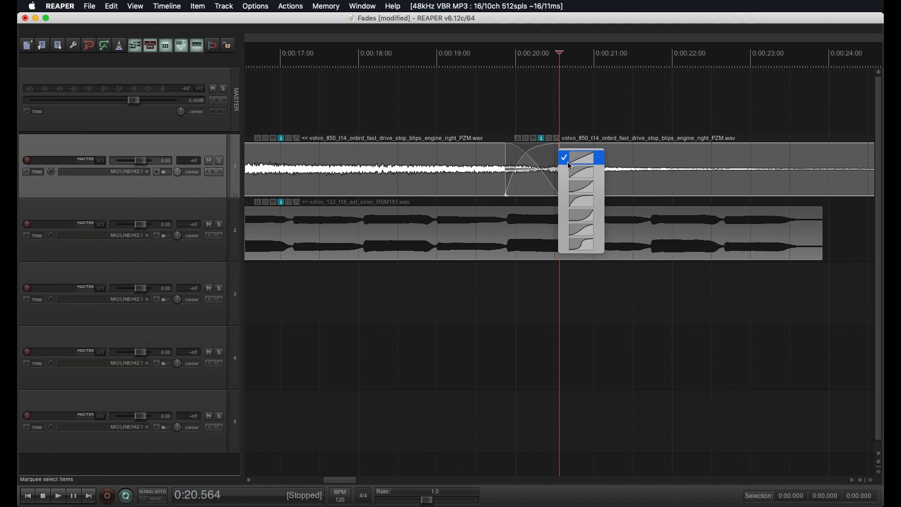
pyautogui.click(568, 162)
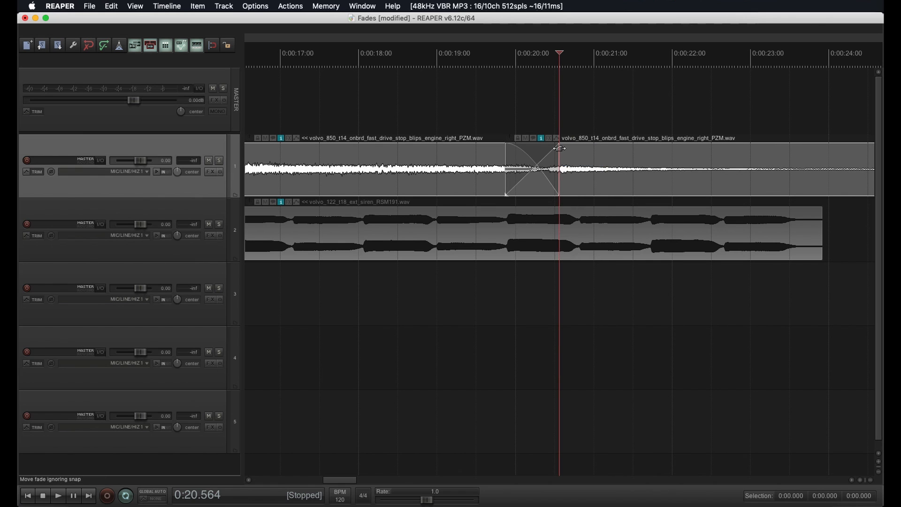
pyautogui.rightClick(561, 151)
pyautogui.click(586, 201)
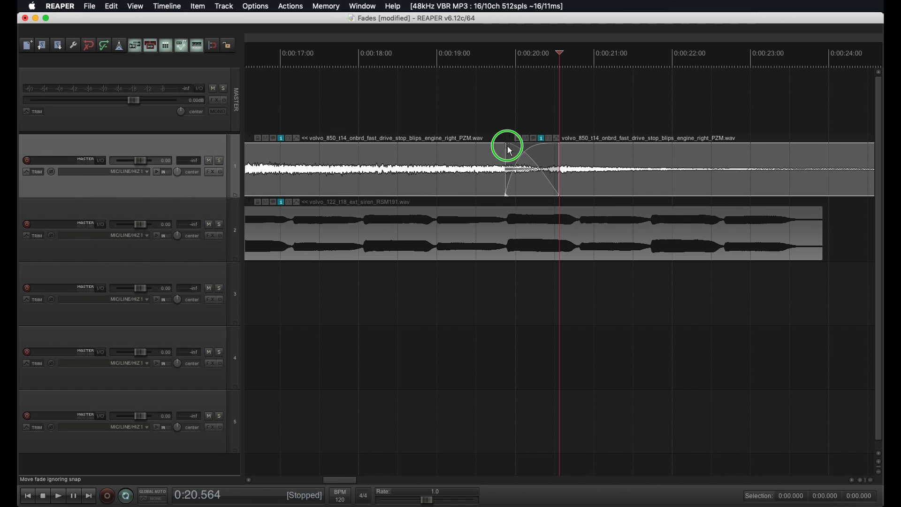
pyautogui.rightClick(509, 151)
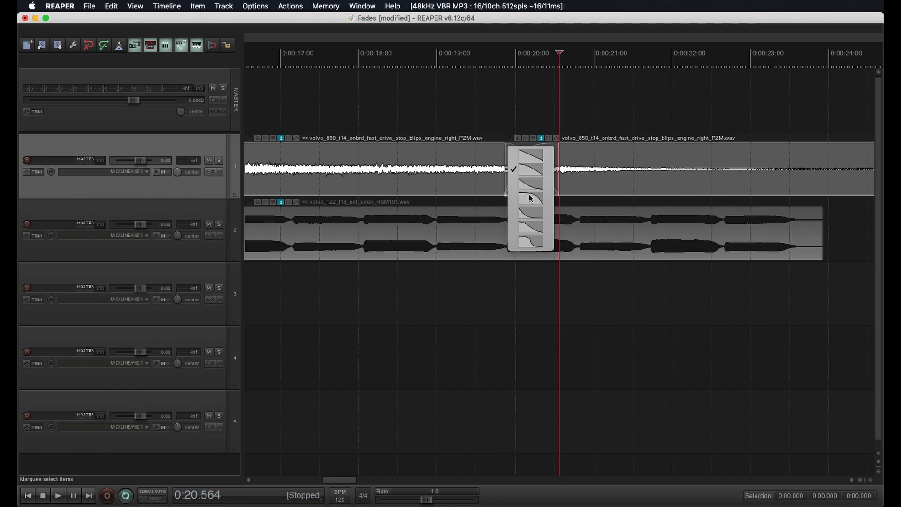
pyautogui.click(539, 170)
# Slip the audio inside the track 3 item earlier and shorten the item's end, keeping its fades
pyautogui.scroll(-6, 494, 165)
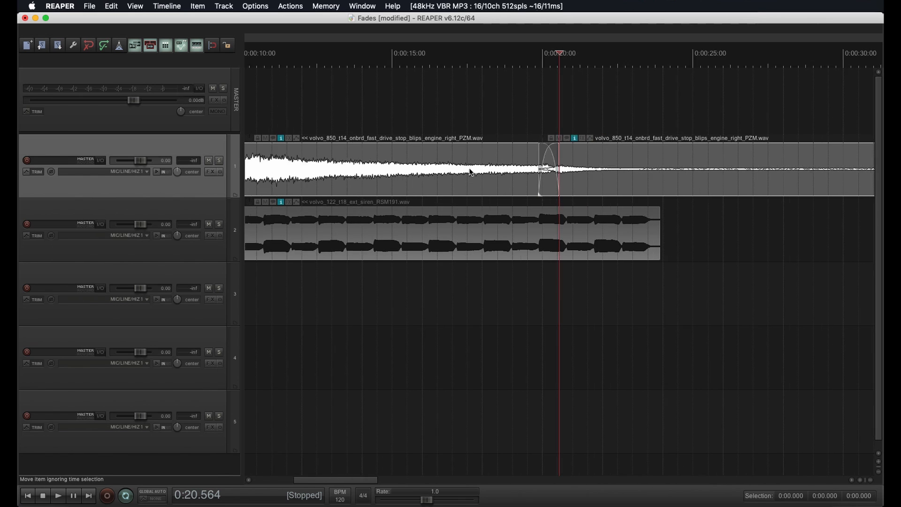
pyautogui.moveTo(320, 301); pyautogui.dragTo(305, 301)
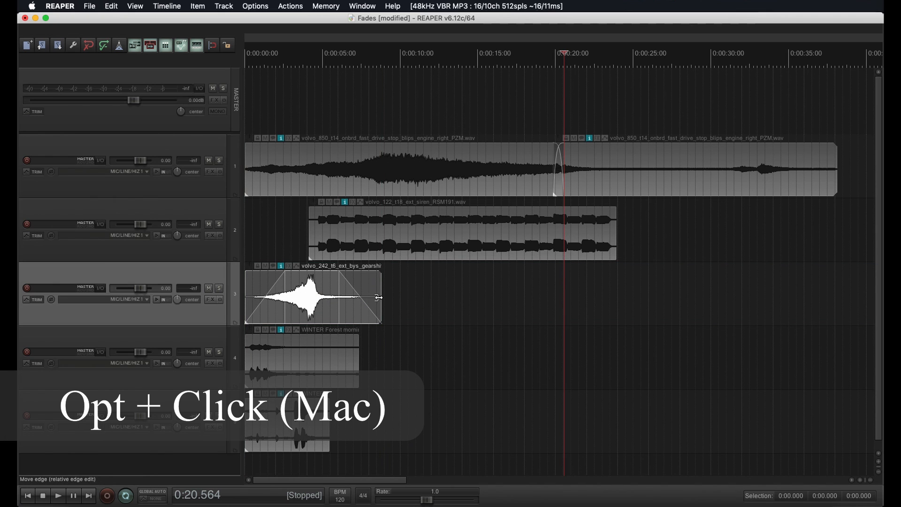
pyautogui.moveTo(380, 297); pyautogui.dragTo(362, 296)
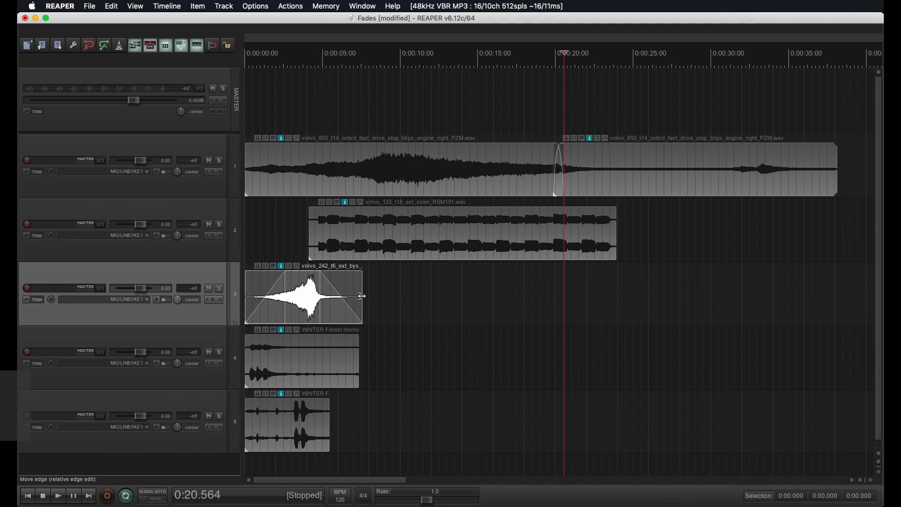
pyautogui.moveTo(306, 300); pyautogui.dragTo(301, 300)
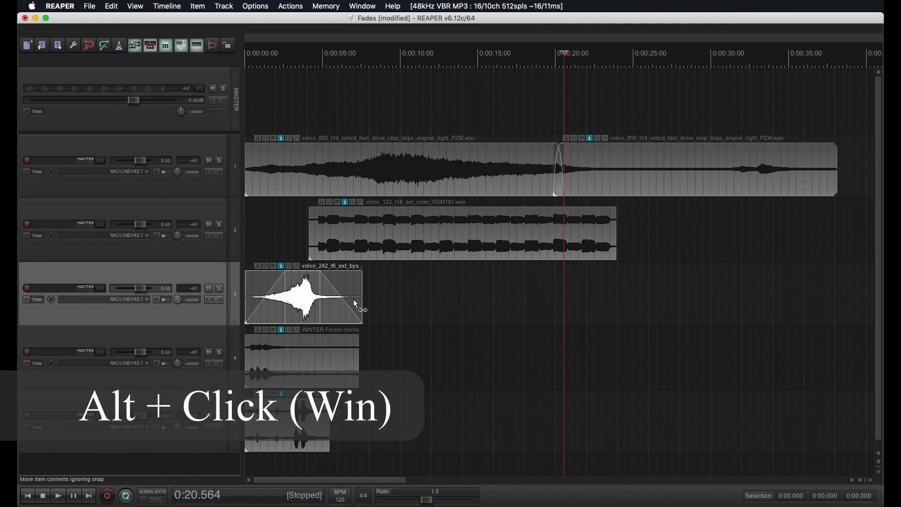
pyautogui.moveTo(359, 298); pyautogui.dragTo(356, 296)
# Add fade-ins and fade-outs to the items on tracks 4, 5 and 2, with a longer fade-out on track 4
pyautogui.moveTo(358, 336); pyautogui.dragTo(338, 338)
pyautogui.moveTo(327, 402); pyautogui.dragTo(323, 402)
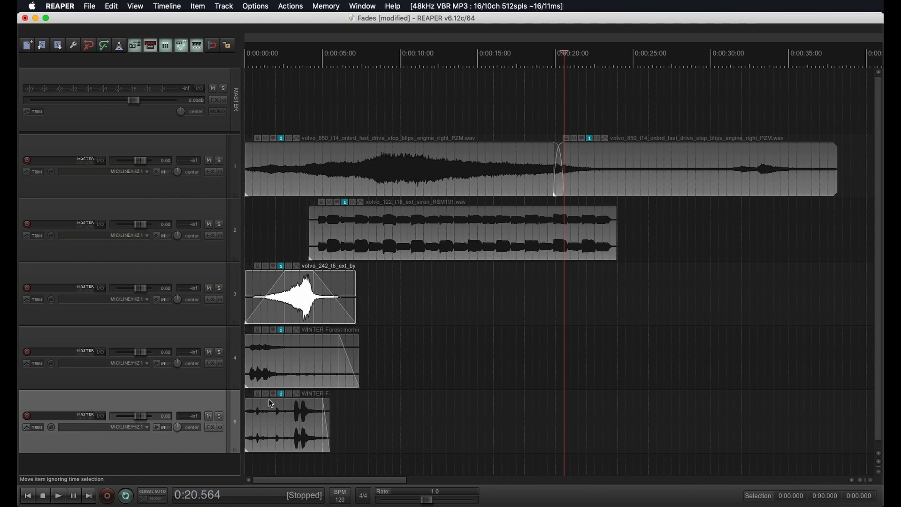
pyautogui.moveTo(247, 402); pyautogui.dragTo(248, 402)
pyautogui.moveTo(244, 341); pyautogui.dragTo(248, 339)
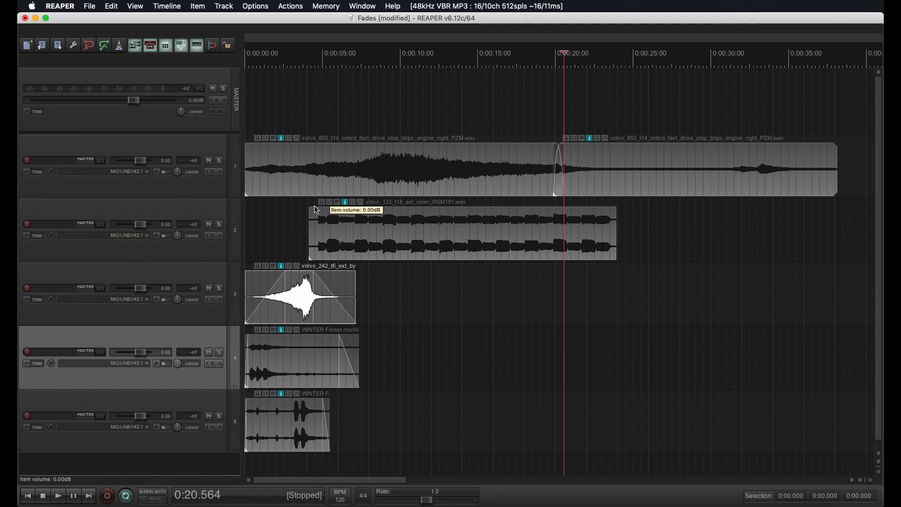
pyautogui.moveTo(310, 205); pyautogui.dragTo(313, 205)
pyautogui.moveTo(611, 215); pyautogui.dragTo(613, 207)
# Shorten the second track 1 item to end at about 0:28 and give it a long fade-out starting just after the crossfade
pyautogui.moveTo(837, 145); pyautogui.dragTo(802, 136)
pyautogui.moveTo(834, 165); pyautogui.dragTo(584, 150)
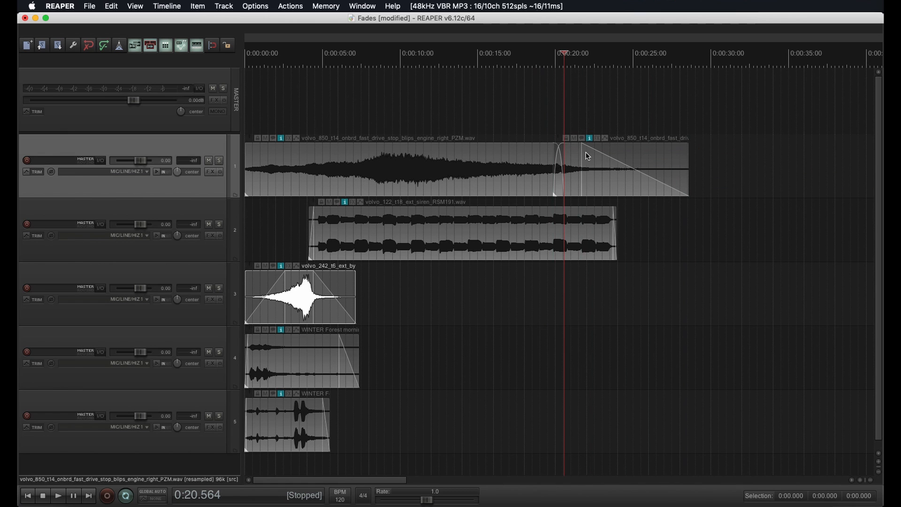
# Deselect the items and play the project from the start to hear the fades
pyautogui.scroll(-3, 469, 314)
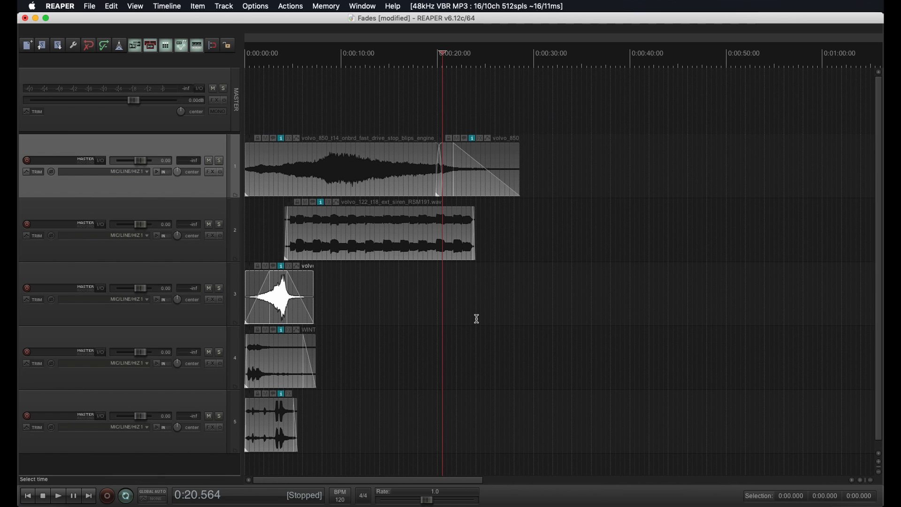
pyautogui.click(477, 318)
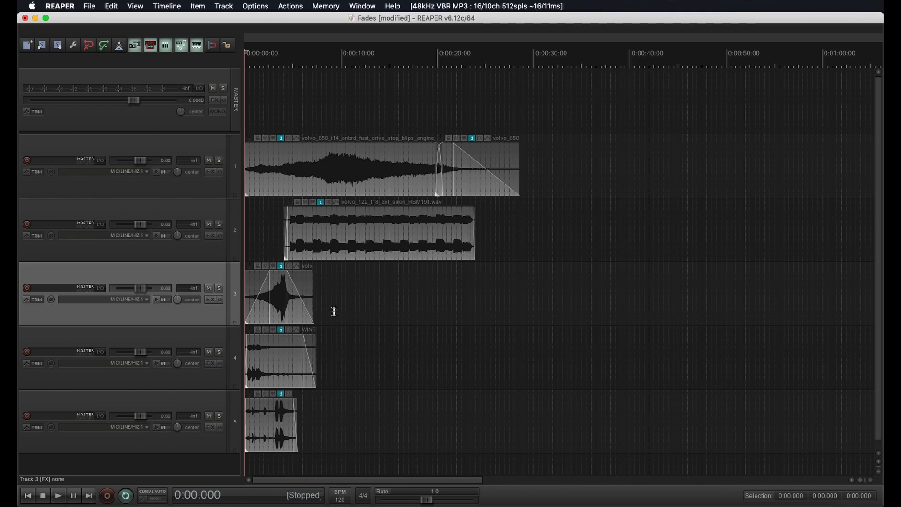
pyautogui.press('space')
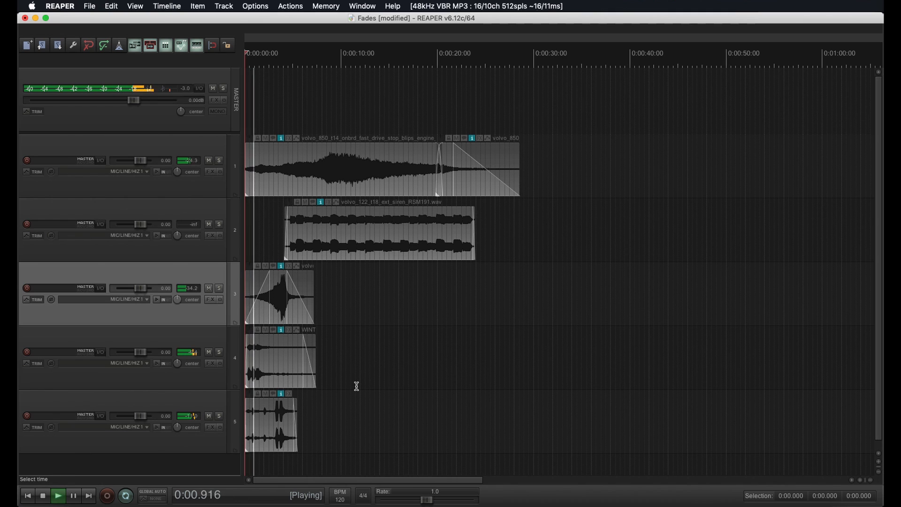